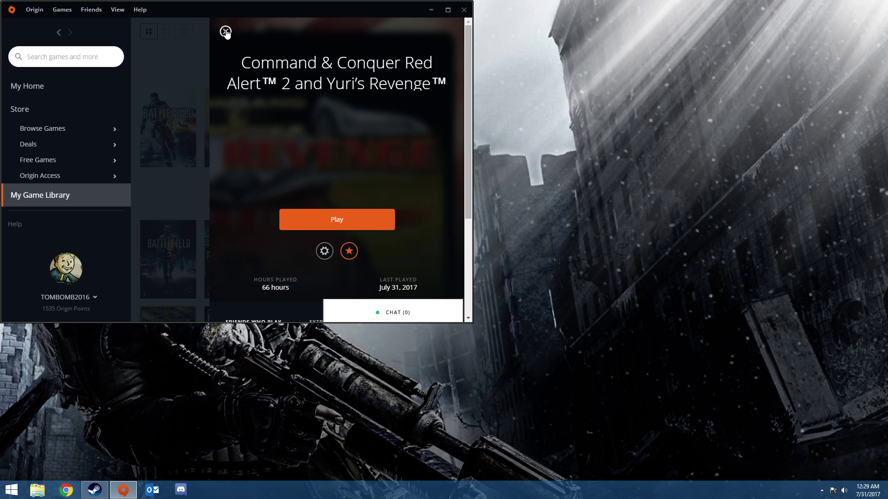
# Step: Close the Command & Conquer Red Alert 2 and Yuri's Revenge details overlay in Origin
pyautogui.click(226, 32)
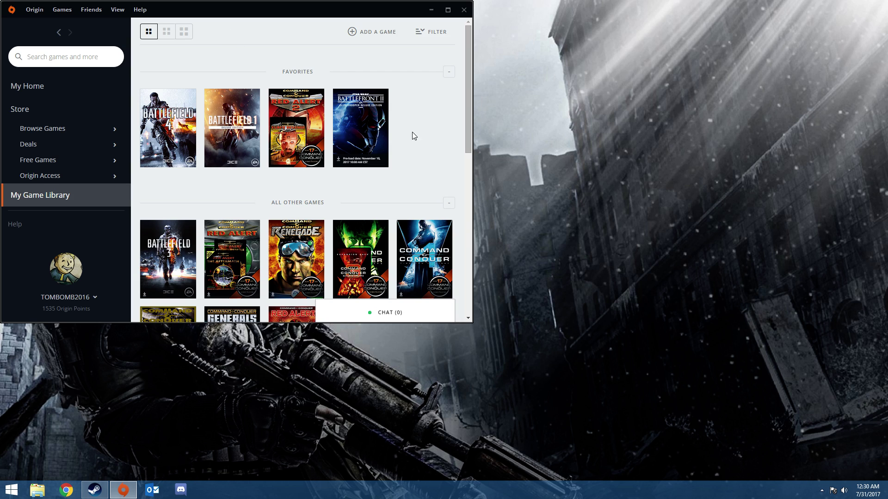
# Step: Browse from This PC through C:, Program Files (x86) and Origin Games into Command and Conquer Red Alert II
pyautogui.click(46, 490)
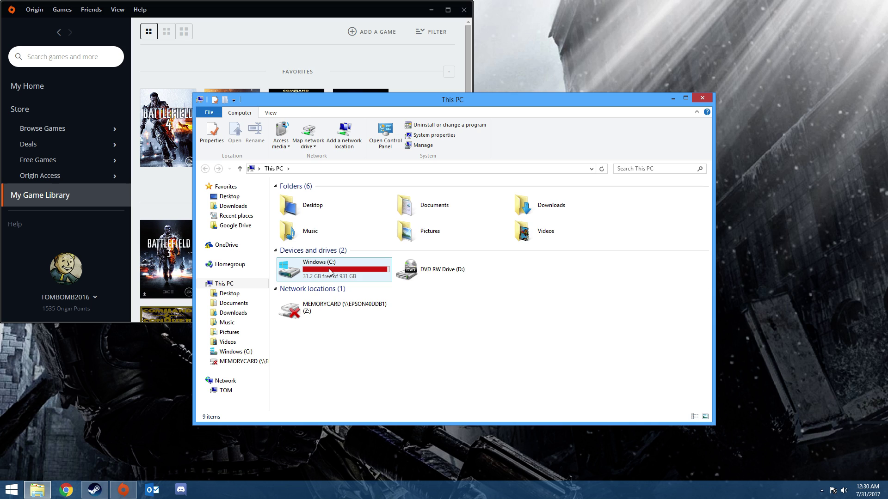
pyautogui.doubleClick(330, 272)
pyautogui.click(328, 237)
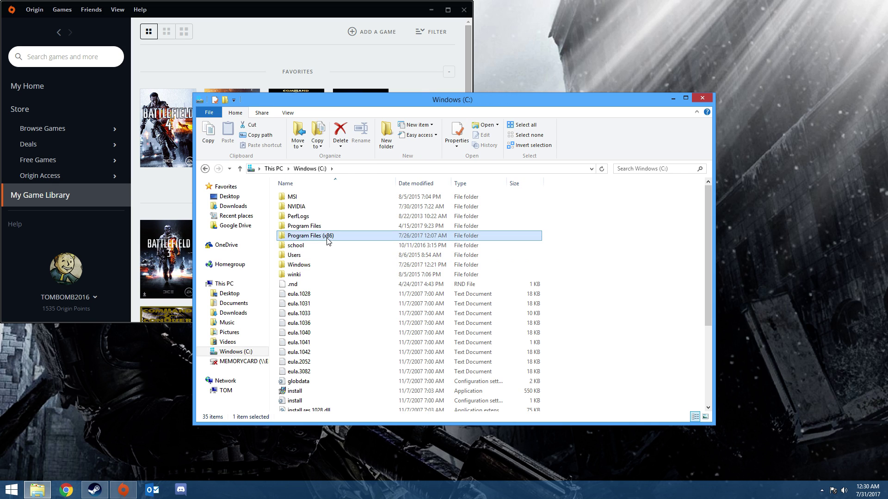
pyautogui.doubleClick(327, 238)
pyautogui.scroll(-3, 326, 352)
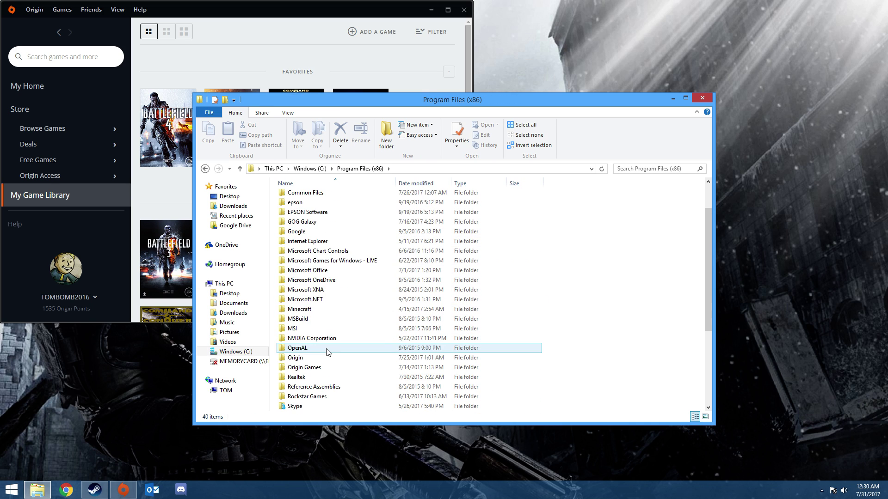
pyautogui.doubleClick(305, 319)
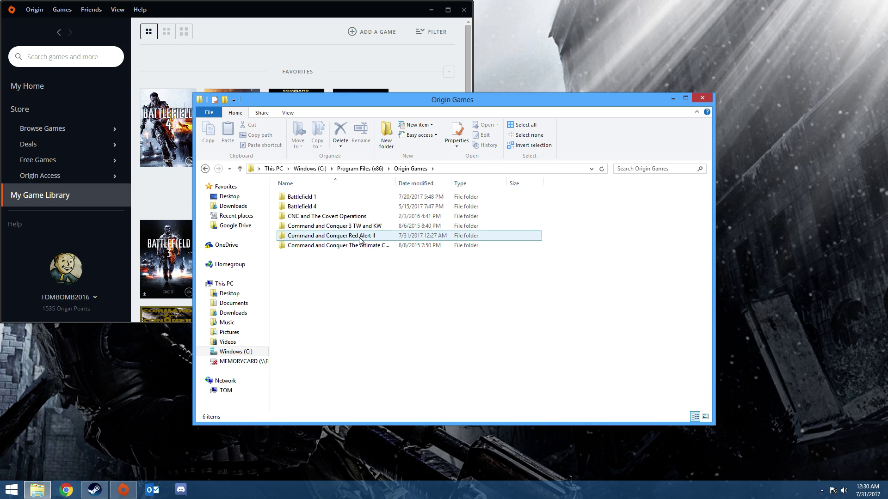
pyautogui.doubleClick(359, 238)
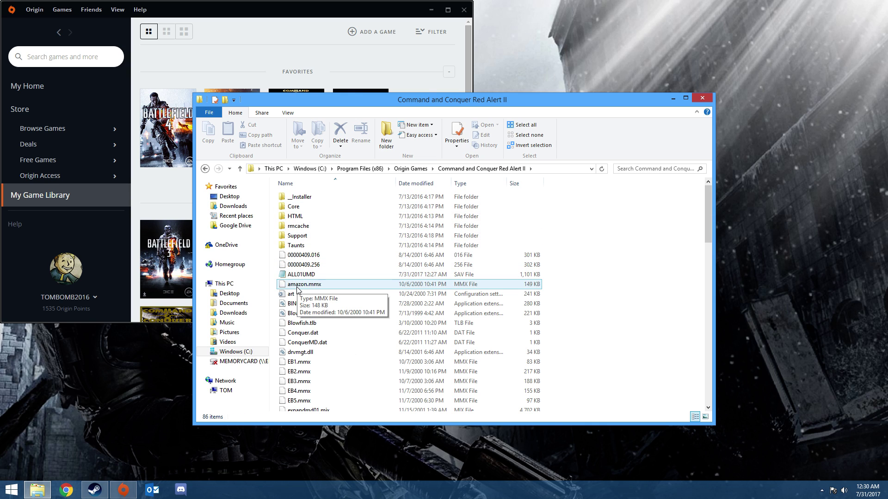
pyautogui.scroll(-2, 327, 268)
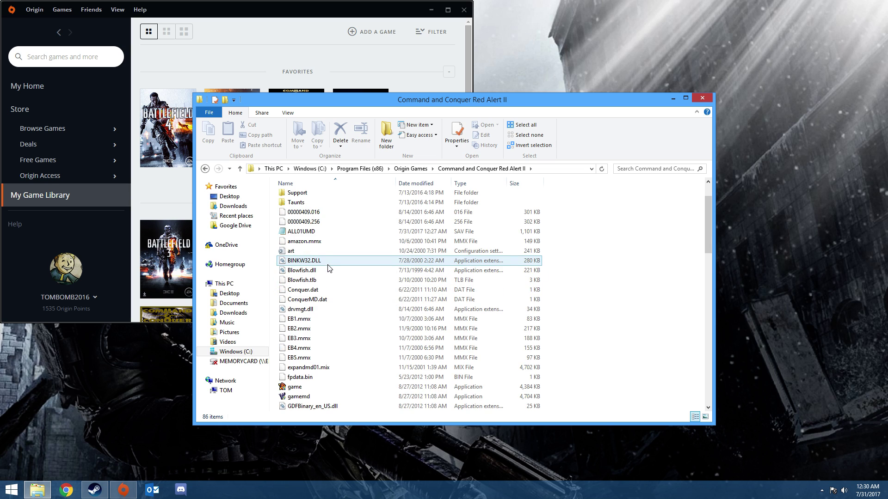
pyautogui.scroll(2, 370, 301)
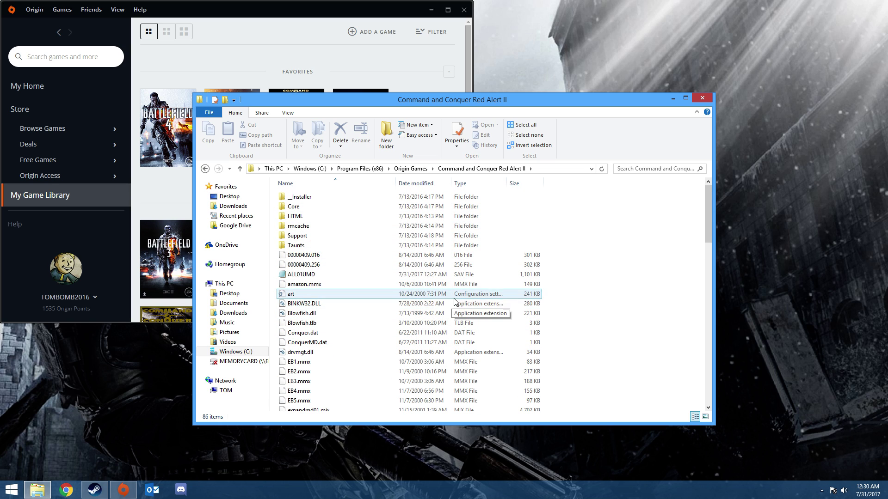
pyautogui.scroll(-3, 439, 309)
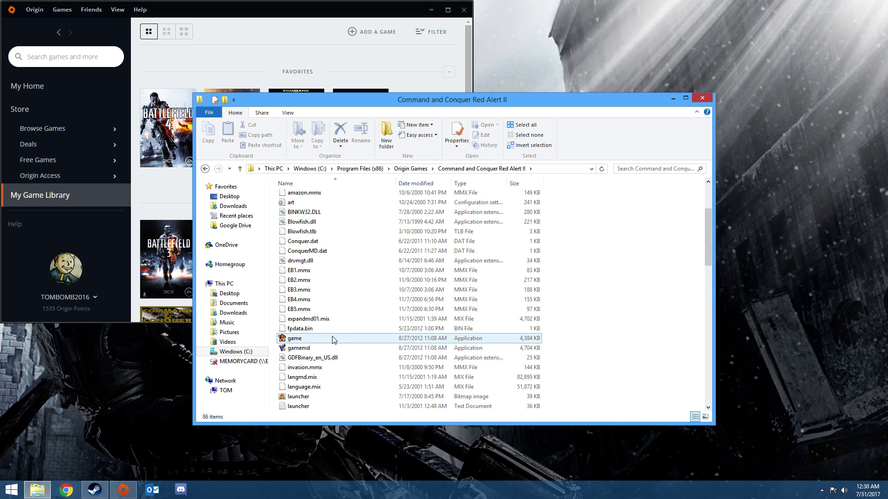
# Step: Bring up game.exe's Compatibility properties with Windows XP SP3, 16-bit colour and administrator mode
pyautogui.click(366, 343)
pyautogui.rightClick(365, 343)
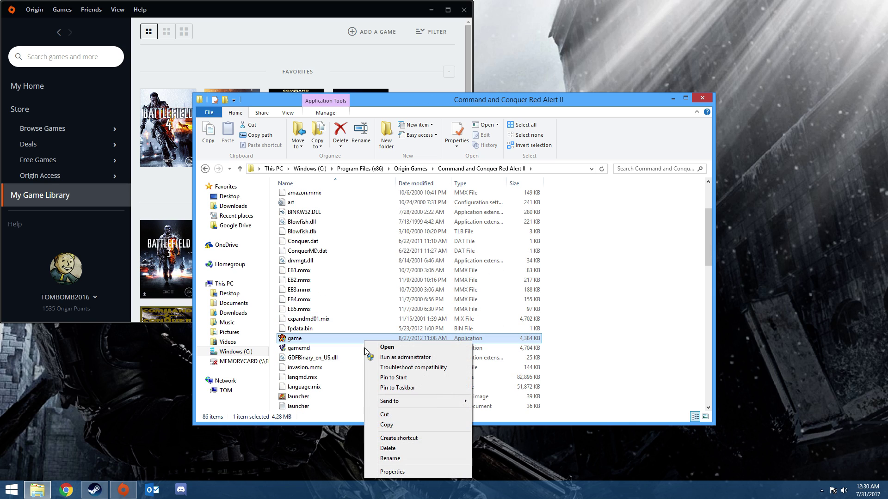
pyautogui.click(393, 471)
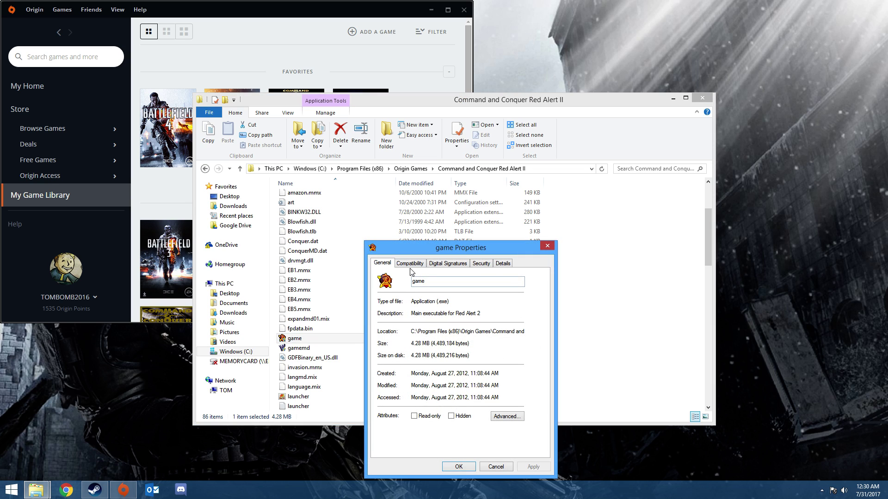
pyautogui.click(410, 264)
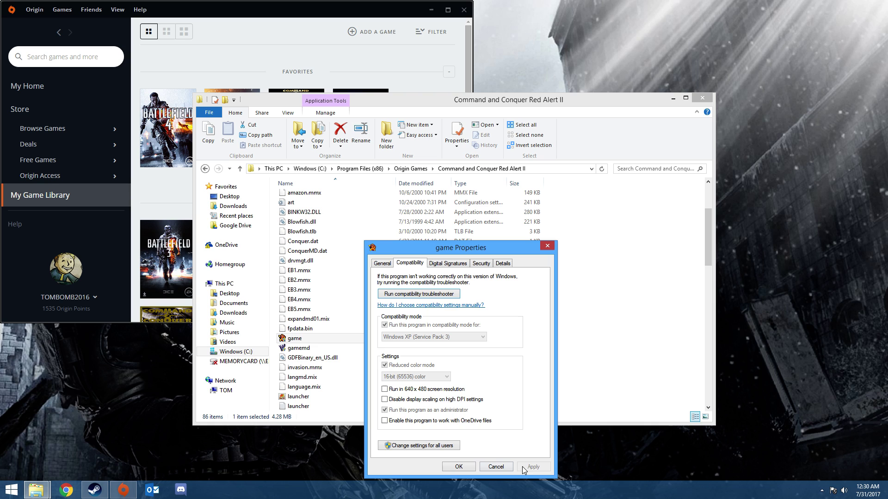
# Step: Confirm the game.exe compatibility settings, then select the gamemd and Ra2 executables
pyautogui.click(468, 466)
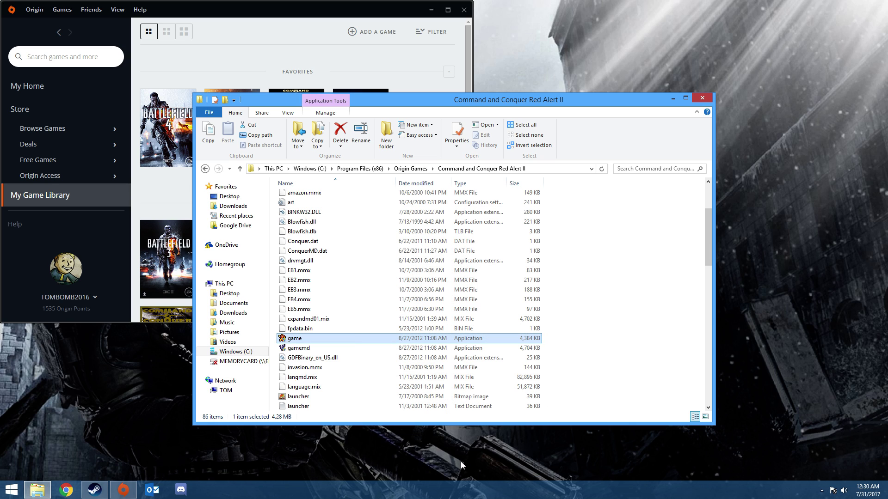
pyautogui.click(332, 351)
pyautogui.scroll(-5, 333, 353)
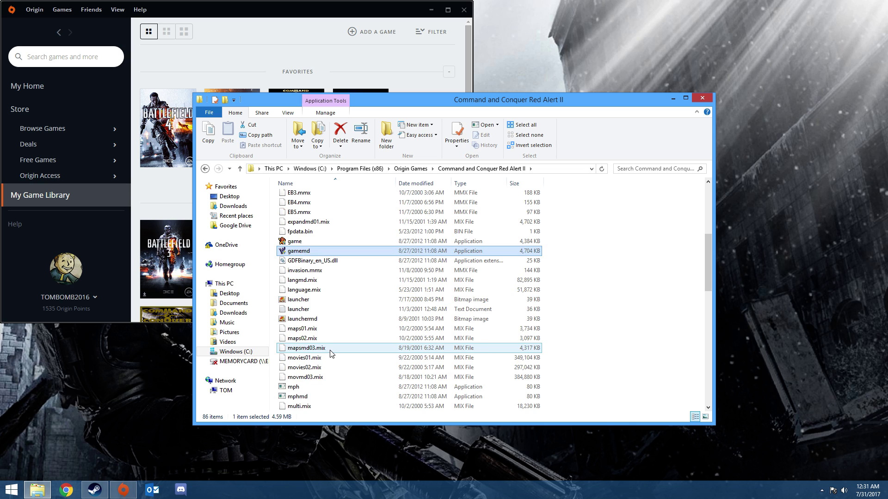
pyautogui.scroll(-3, 331, 354)
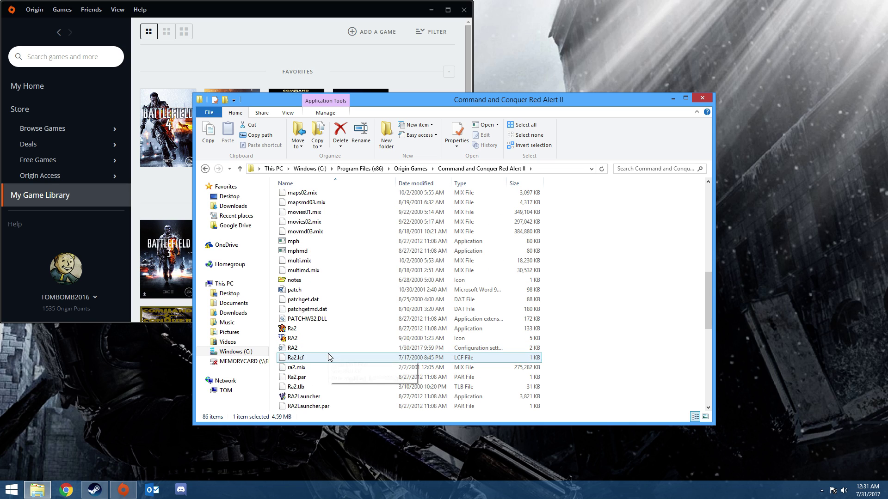
pyautogui.click(318, 327)
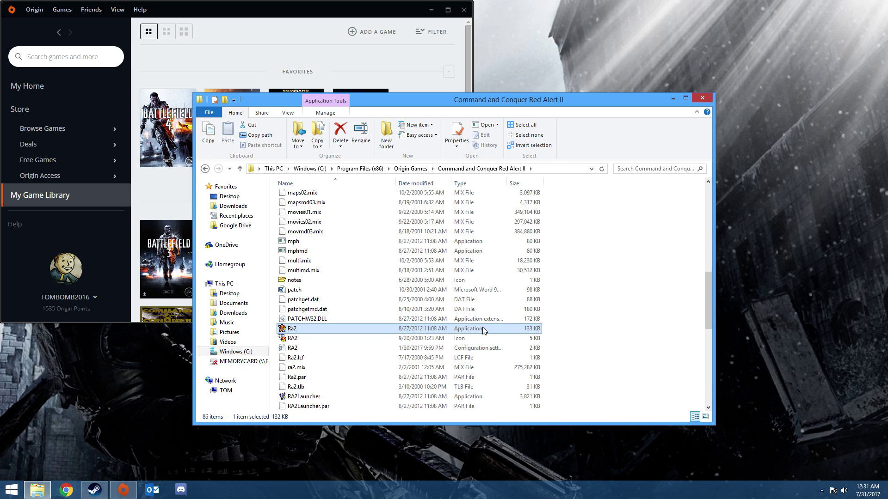
# Step: Look over RA2Launcher, RA2MD and YURI while scrolling the list to find the RA2 settings file
pyautogui.scroll(-2, 456, 350)
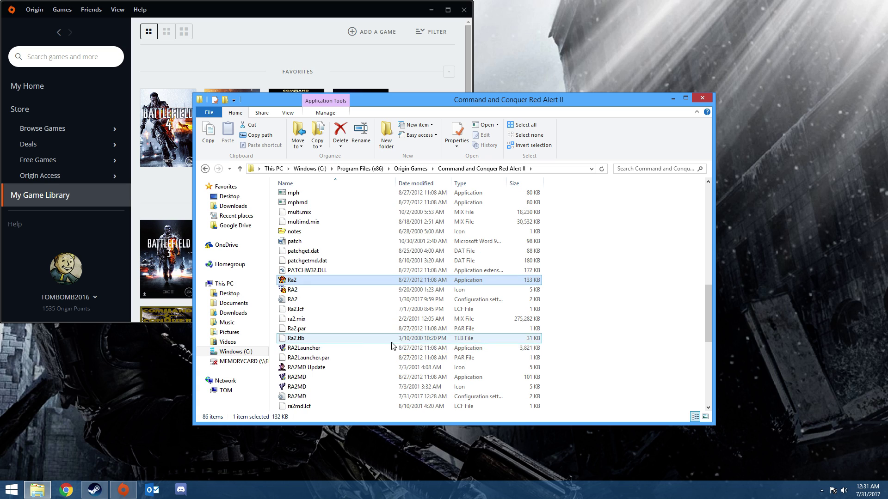
pyautogui.click(366, 347)
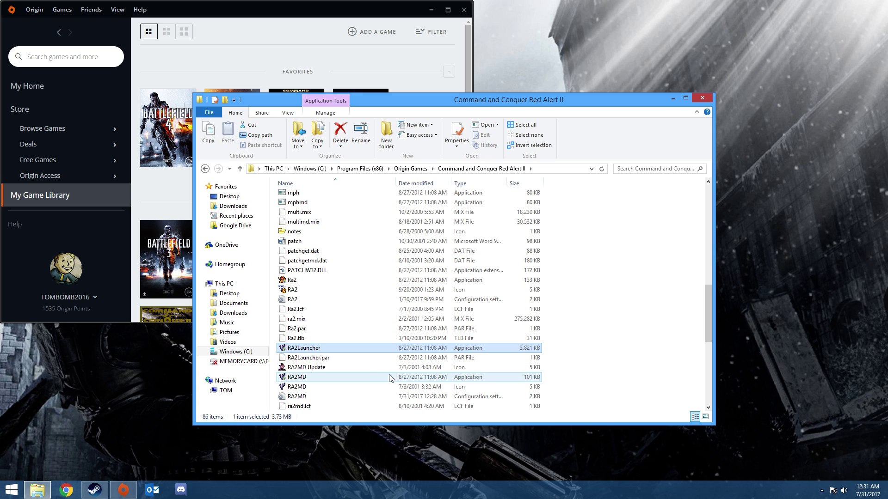
pyautogui.click(371, 377)
pyautogui.scroll(-7, 372, 378)
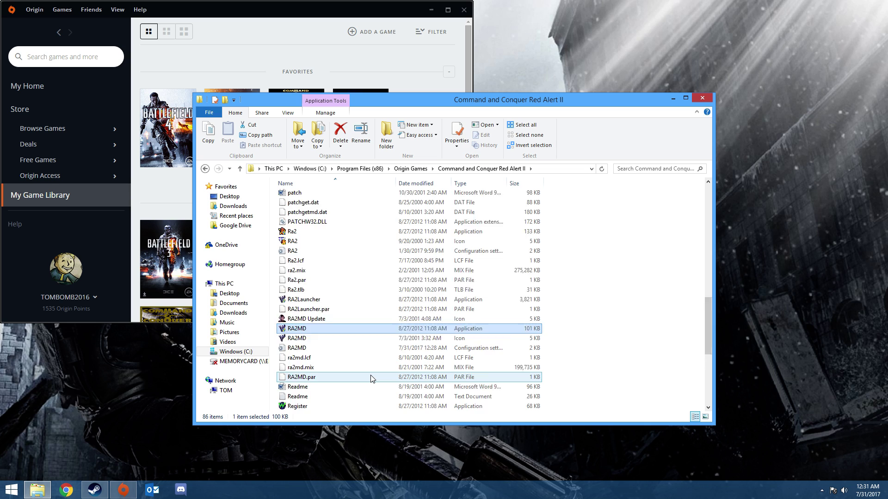
pyautogui.scroll(-2, 370, 379)
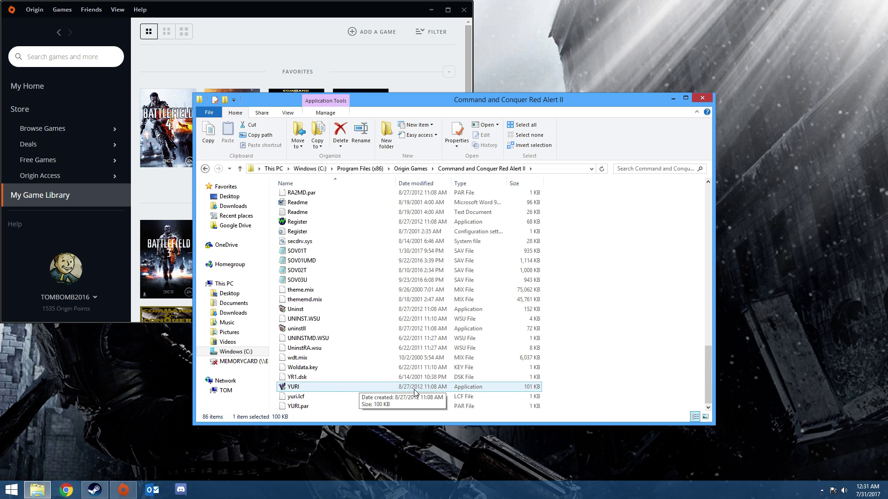
pyautogui.click(361, 384)
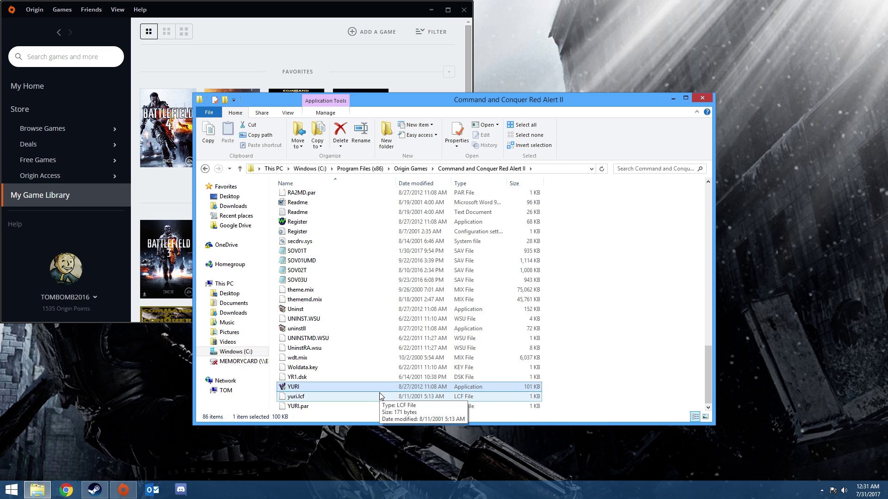
pyautogui.scroll(3, 380, 396)
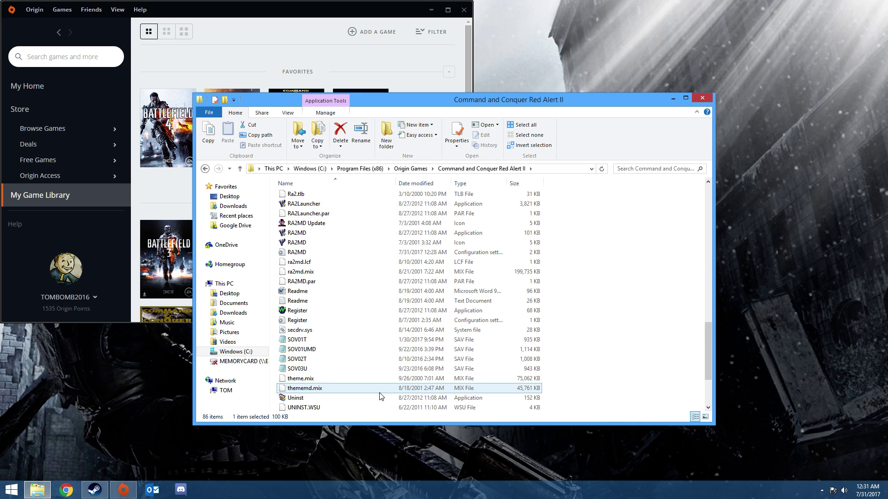
pyautogui.scroll(15, 380, 396)
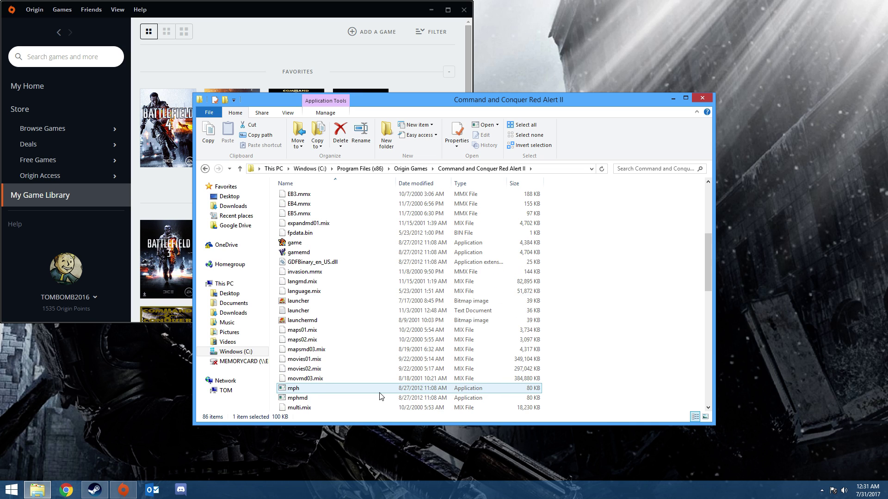
pyautogui.scroll(4, 380, 396)
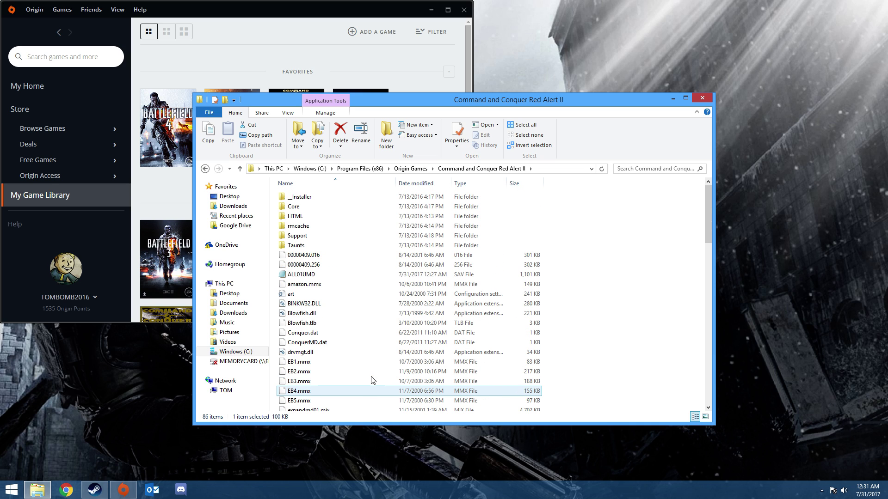
pyautogui.scroll(-4, 370, 376)
pyautogui.scroll(-2, 360, 365)
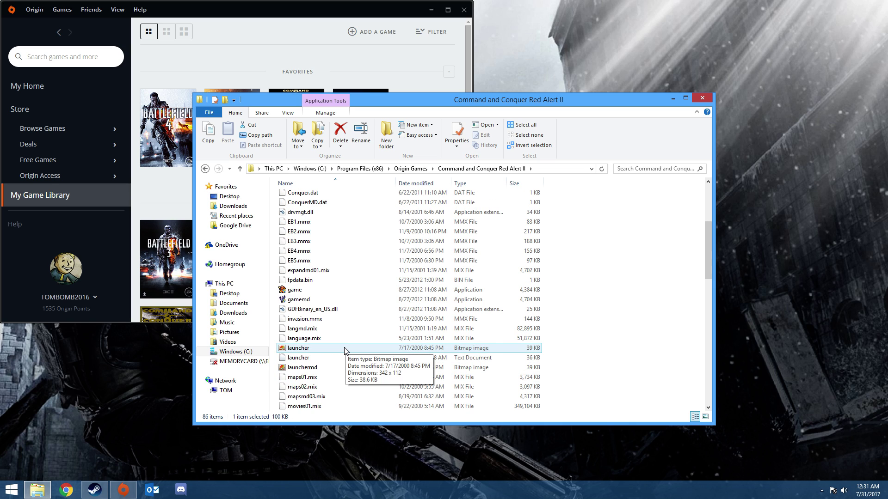
pyautogui.scroll(-7, 343, 351)
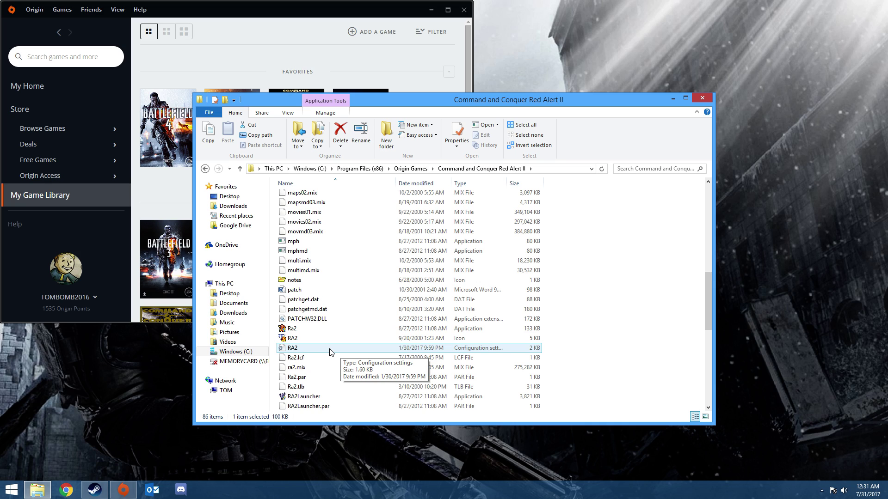
# Step: Open RA2.ini in Notepad and check its VideoBackBuffer=no line
pyautogui.doubleClick(331, 353)
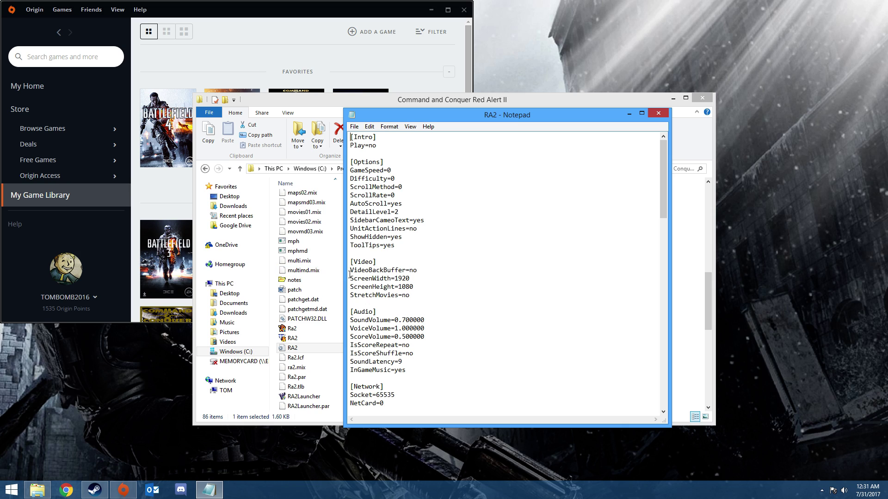
pyautogui.moveTo(351, 271); pyautogui.dragTo(420, 274)
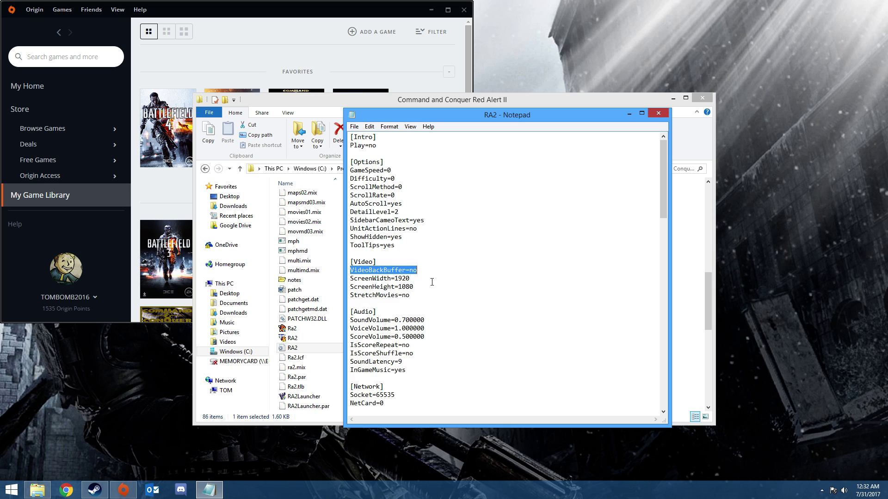
pyautogui.moveTo(351, 271); pyautogui.dragTo(416, 271)
pyautogui.click(385, 271)
# Step: Check the ScreenWidth=1920 and ScreenHeight=1080 lines and save RA2.ini
pyautogui.moveTo(351, 271); pyautogui.dragTo(434, 273)
pyautogui.click(432, 272)
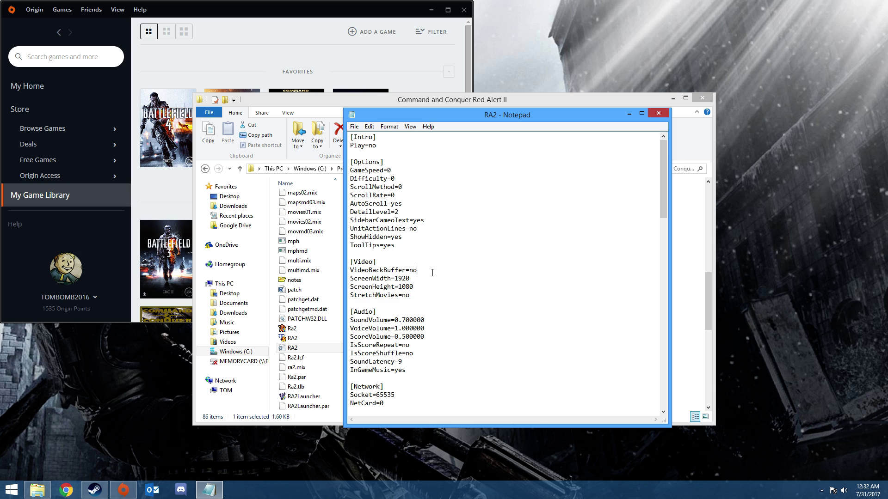
pyautogui.moveTo(350, 278); pyautogui.dragTo(417, 286)
pyautogui.click(395, 278)
pyautogui.hotkey('alt', 'f')
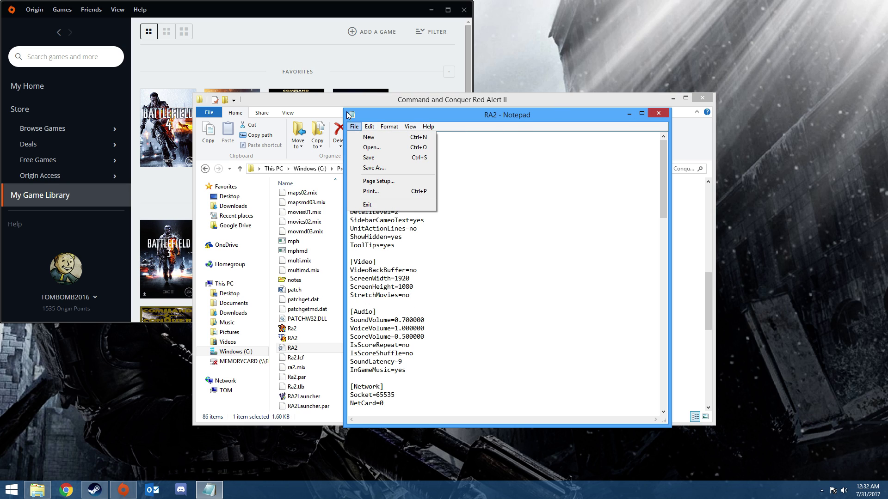
pyautogui.click(368, 158)
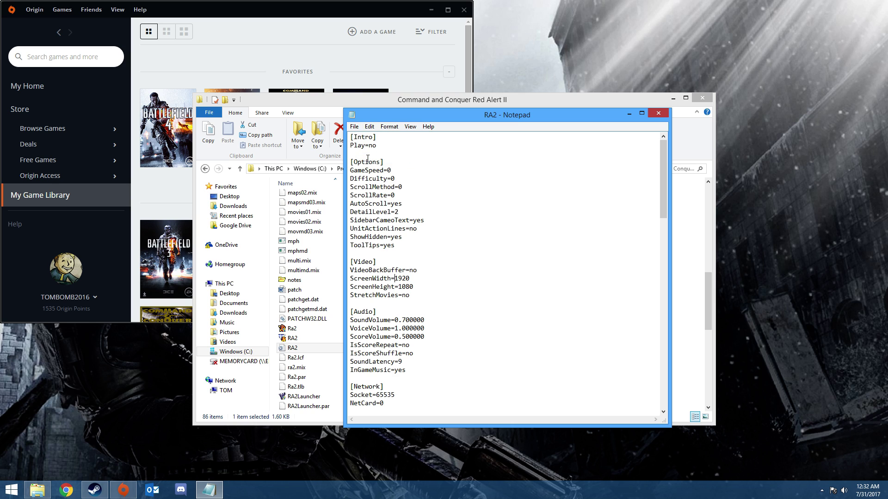
# Step: Close RA2.ini, open RA2MD.ini and check its VideoBackBuffer=no line
pyautogui.click(658, 115)
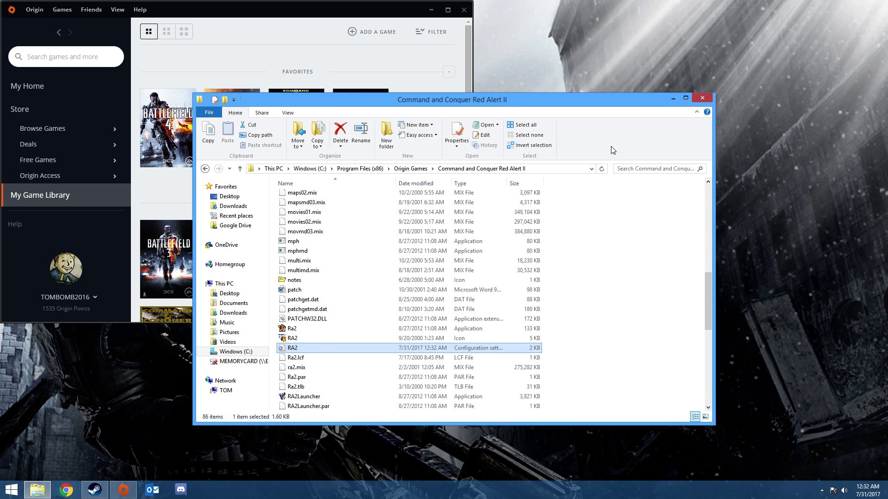
pyautogui.scroll(-3, 323, 361)
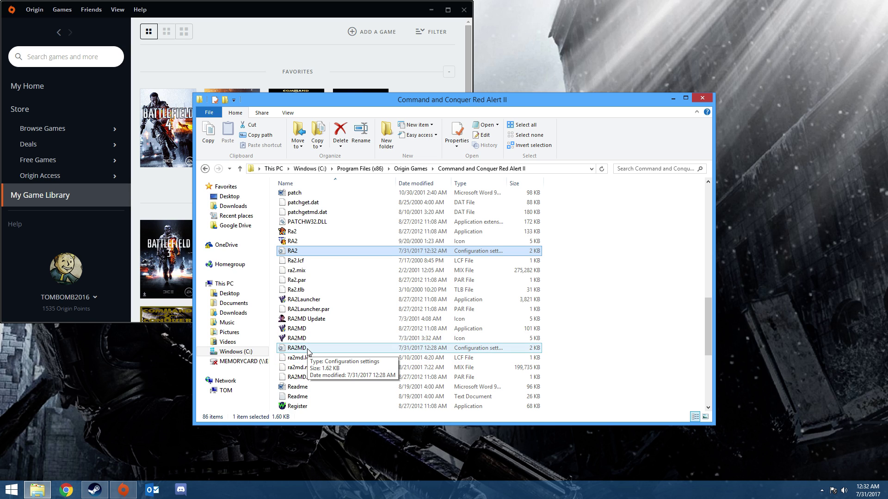
pyautogui.doubleClick(308, 349)
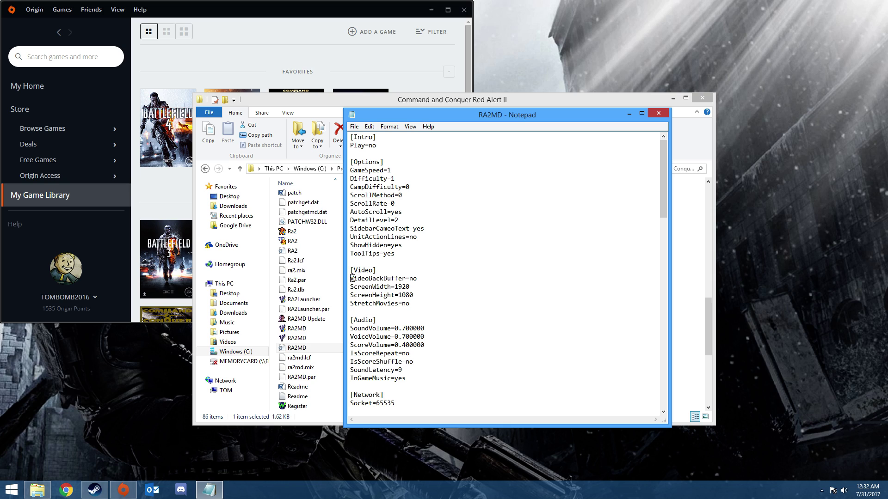
pyautogui.moveTo(350, 278); pyautogui.dragTo(427, 278)
pyautogui.click(396, 286)
# Step: Review the StretchMovies line, then save and close RA2MD.ini
pyautogui.moveTo(428, 306); pyautogui.dragTo(387, 304)
pyautogui.click(403, 307)
pyautogui.click(354, 127)
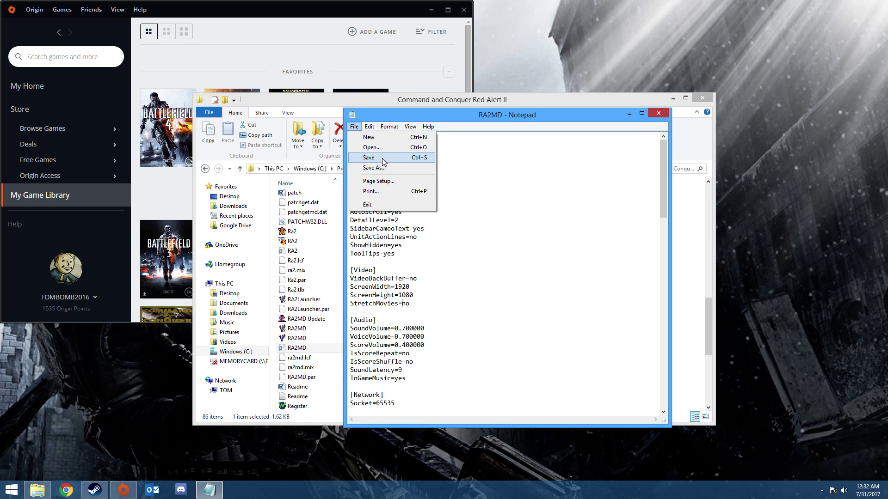
pyautogui.click(384, 159)
pyautogui.click(658, 113)
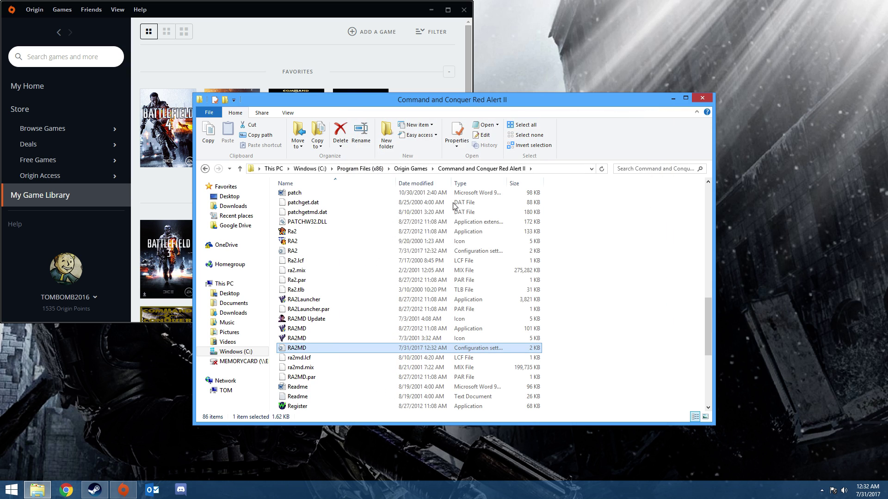
# Step: Move the Red Alert II folder window to the upper right and trim its top edge slightly
pyautogui.scroll(2, 369, 321)
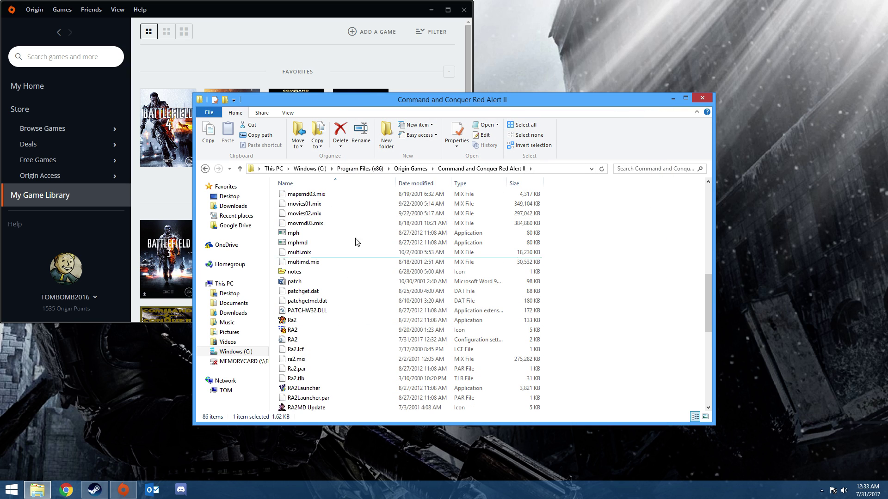
pyautogui.moveTo(332, 99); pyautogui.dragTo(546, 115)
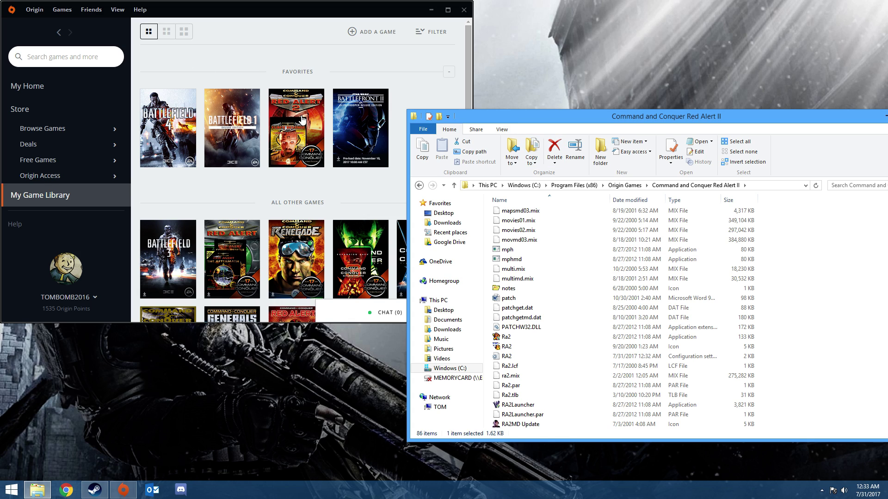
pyautogui.moveTo(513, 115); pyautogui.dragTo(500, 23)
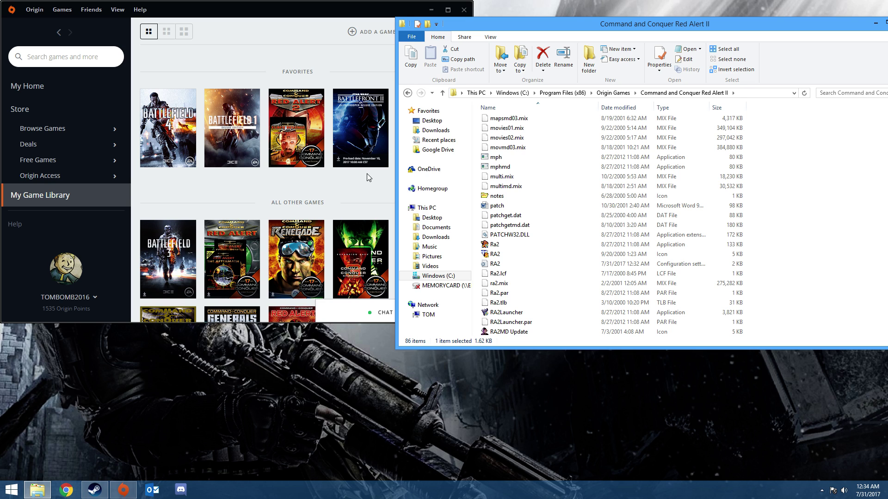
pyautogui.scroll(2, 513, 231)
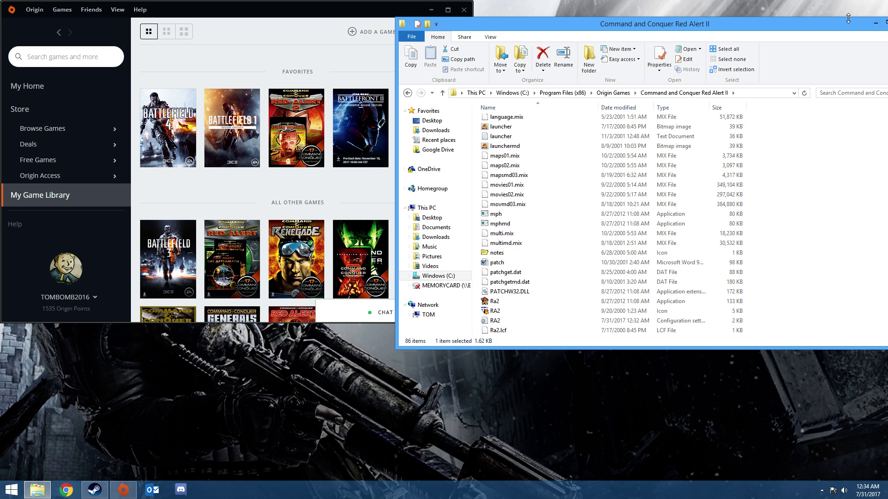
pyautogui.moveTo(841, 18); pyautogui.dragTo(741, 28)
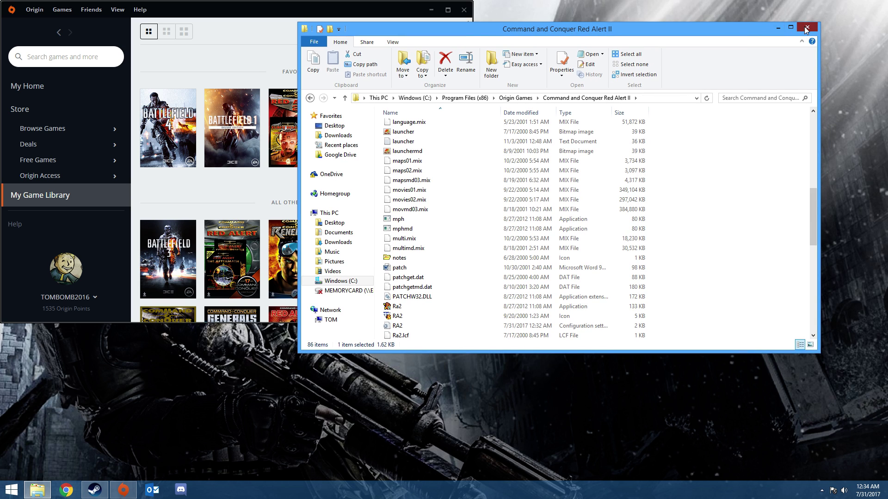